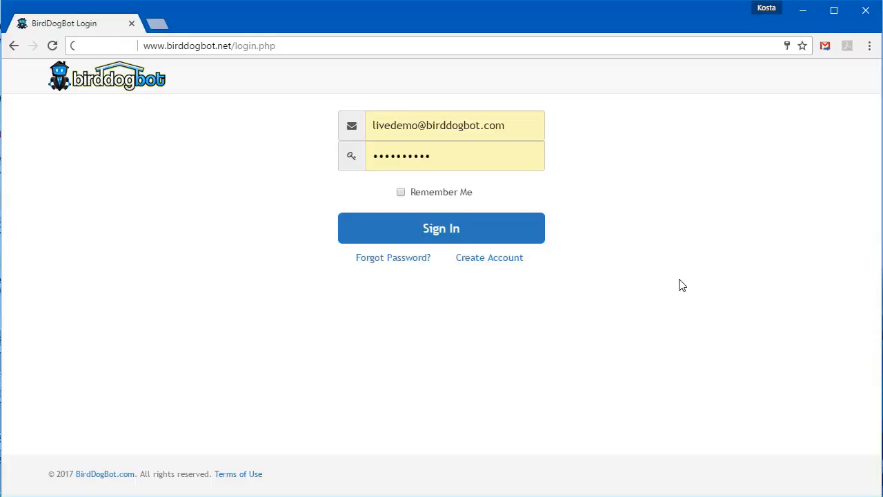
# - Sign in to the demo account and start adding a new search project for deals
pyautogui.click(451, 236)
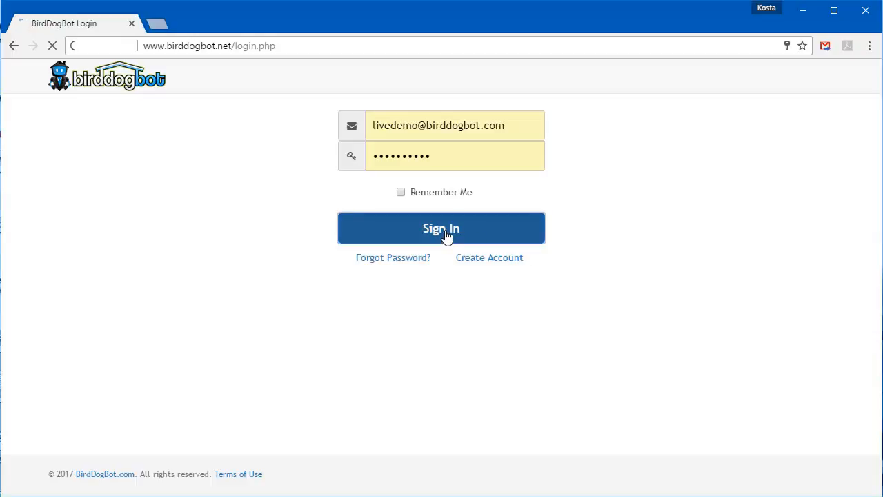
pyautogui.click(211, 77)
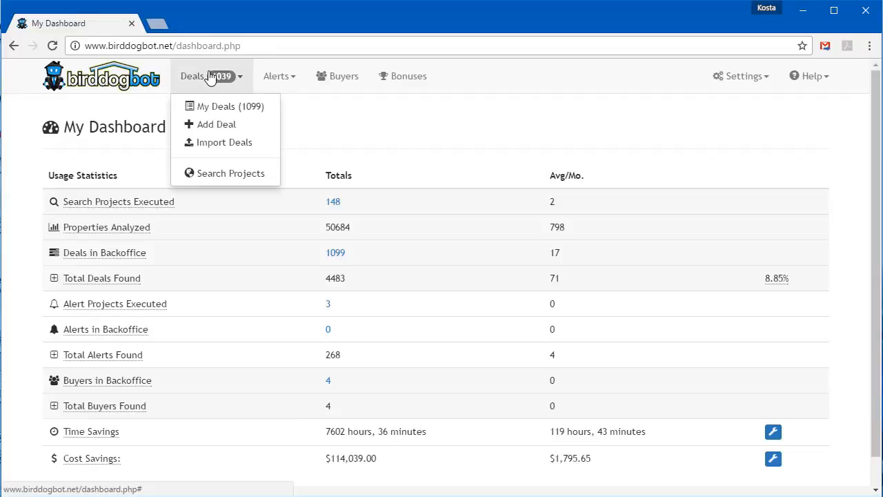
pyautogui.click(223, 174)
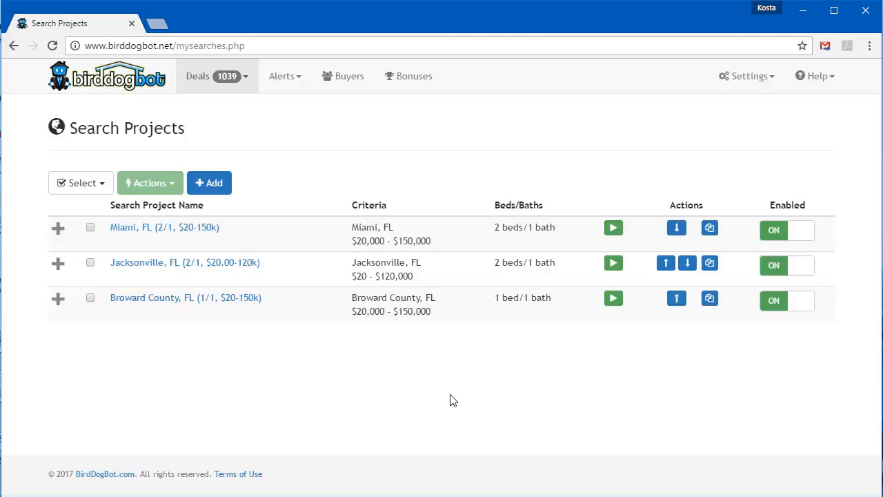
pyautogui.click(210, 186)
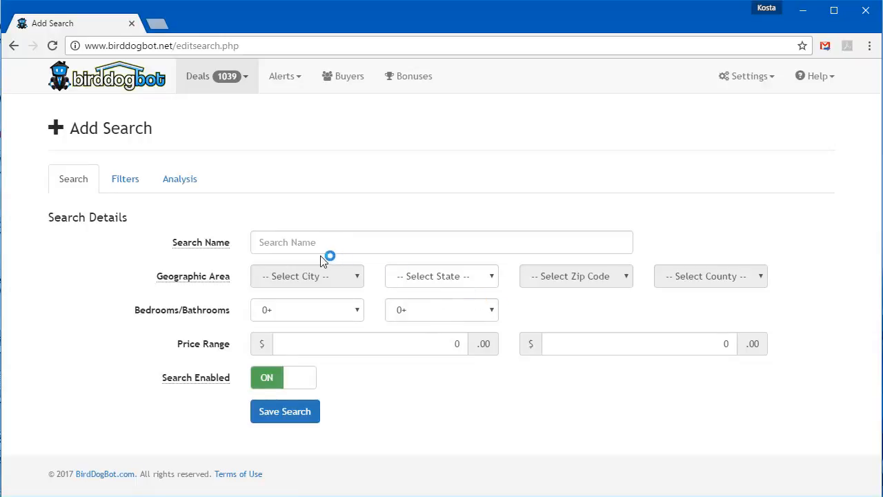
# - Set the new search's geographic area to Florida as the state and Jacksonville as the city
pyautogui.click(291, 243)
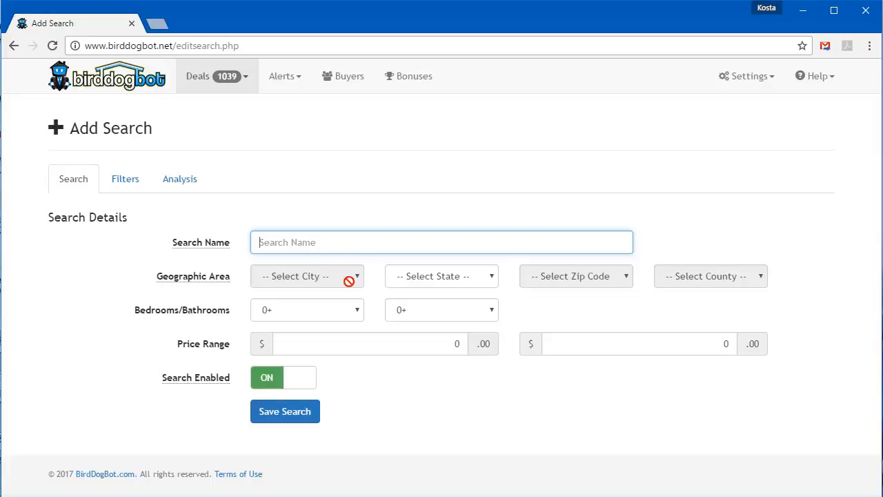
pyautogui.click(447, 280)
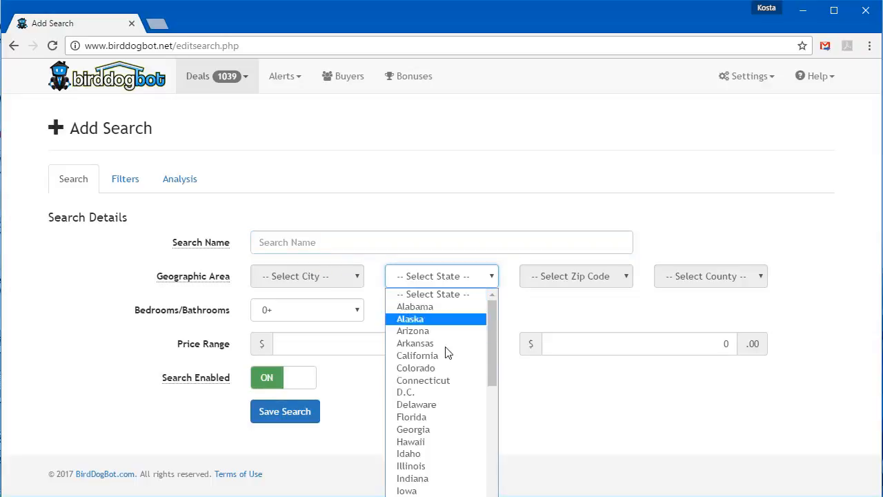
pyautogui.click(438, 417)
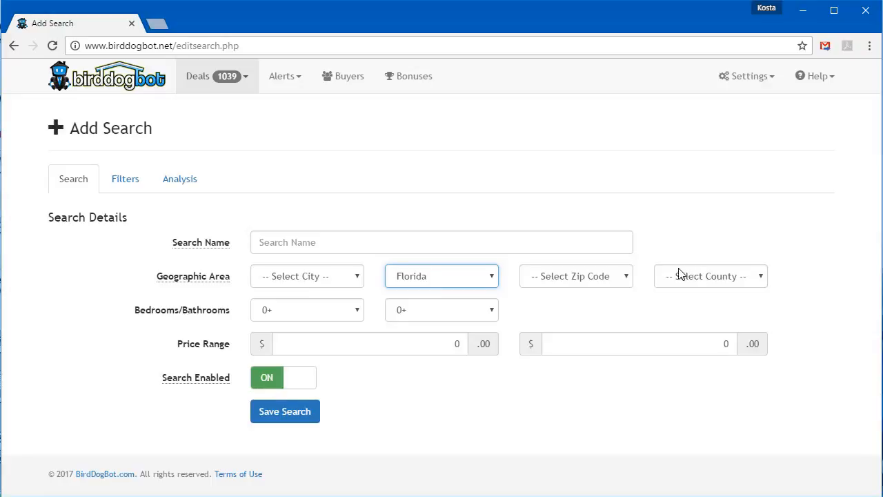
pyautogui.click(356, 278)
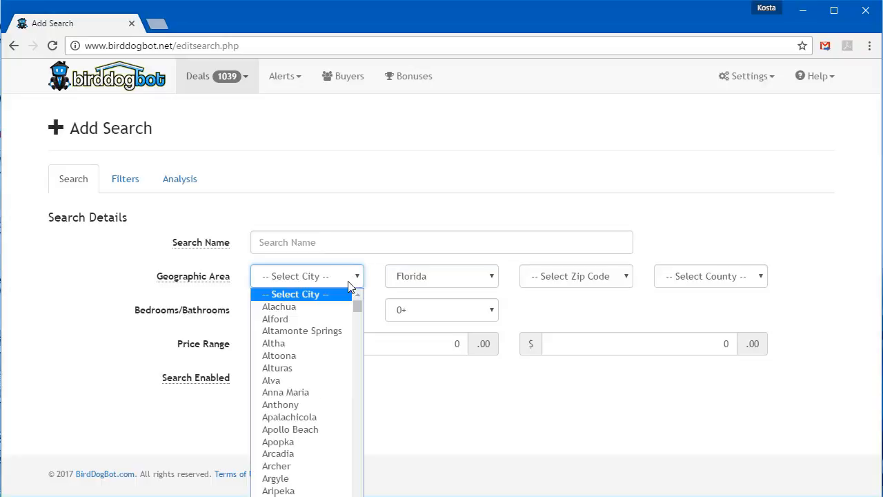
pyautogui.scroll(-10, 310, 377)
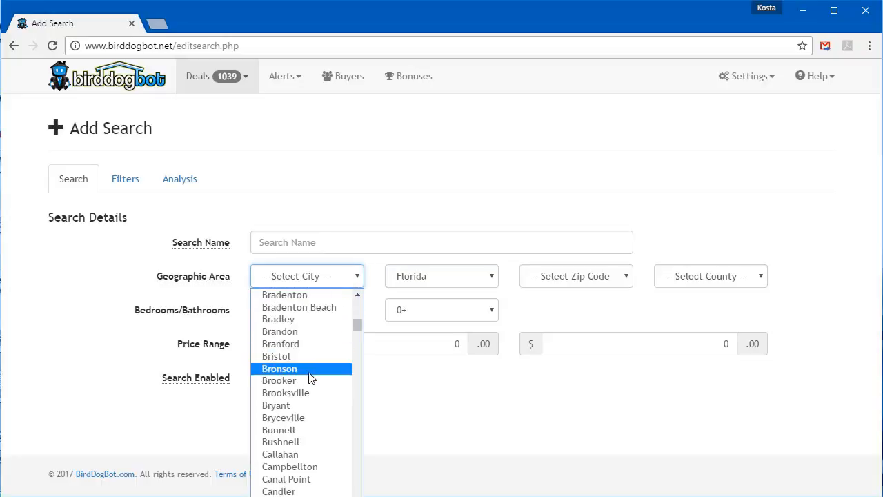
pyautogui.press('j')
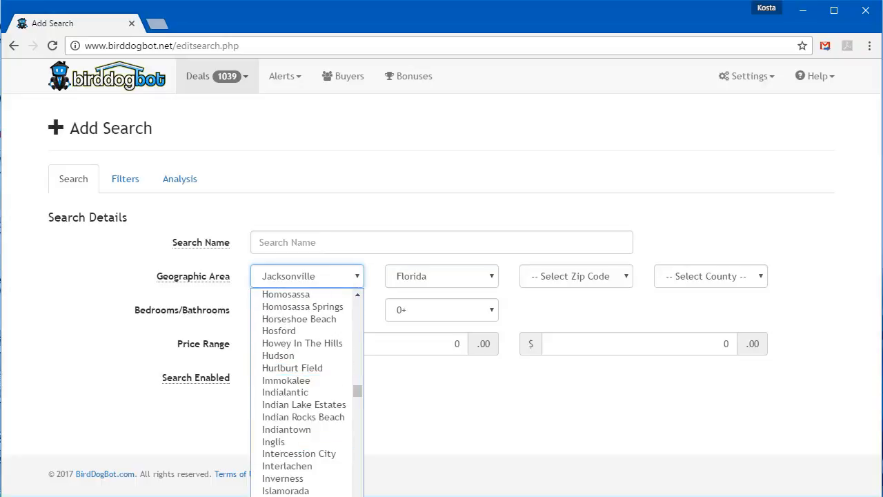
pyautogui.click(551, 325)
# - Look through the zip code and county choices for Jacksonville, keeping all zip codes and all counties selected
pyautogui.click(626, 277)
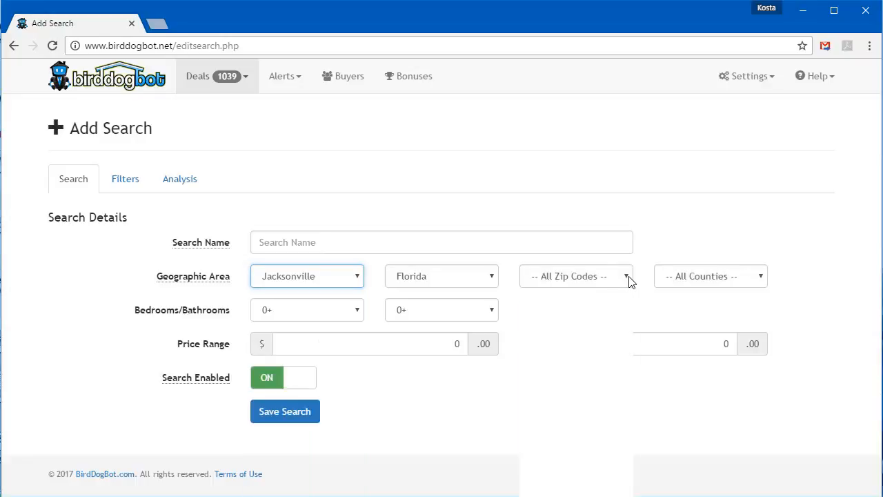
pyautogui.moveTo(628, 322)
pyautogui.mouseDown()
pyautogui.moveTo(626, 359)
pyautogui.moveTo(624, 309)
pyautogui.mouseUp()
pyautogui.click(762, 279)
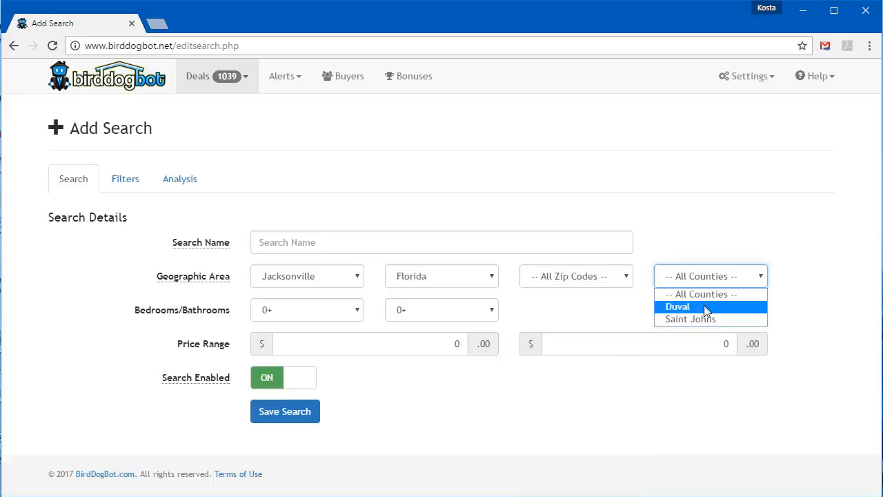
pyautogui.click(610, 309)
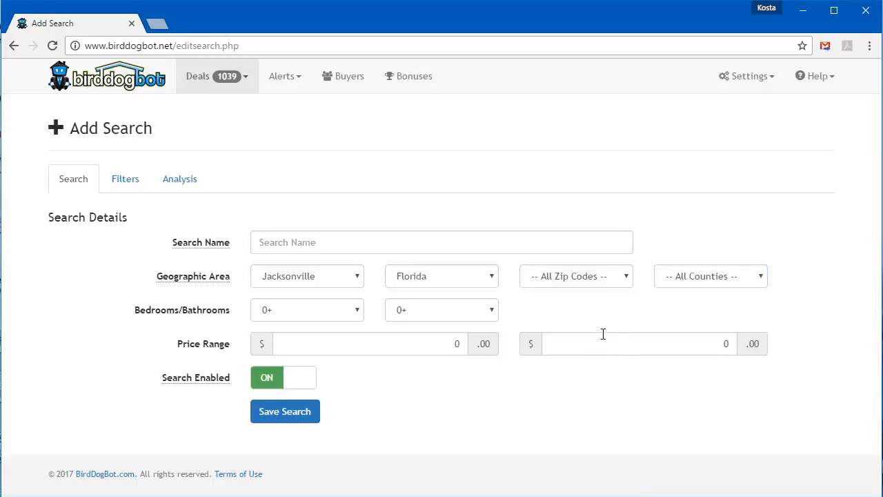
# - Set the search's minimum property size to 3+ bedrooms and 2+ bathrooms
pyautogui.click(356, 312)
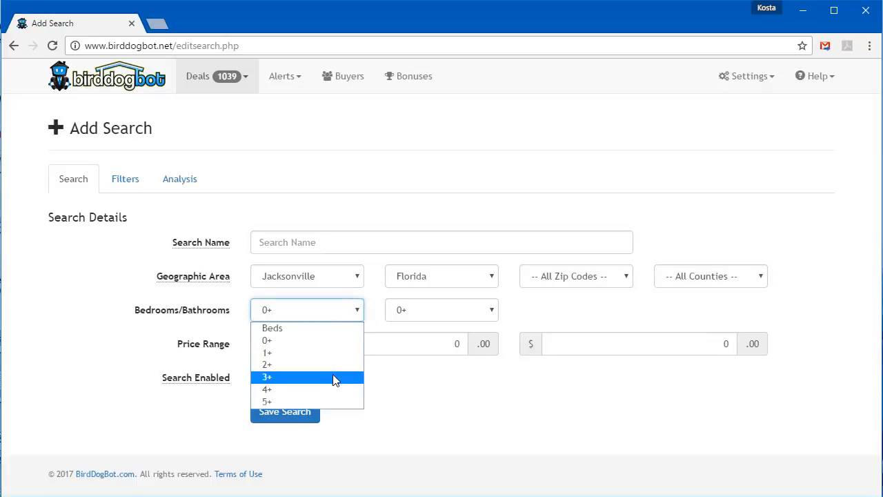
pyautogui.click(335, 376)
pyautogui.click(438, 318)
pyautogui.click(451, 364)
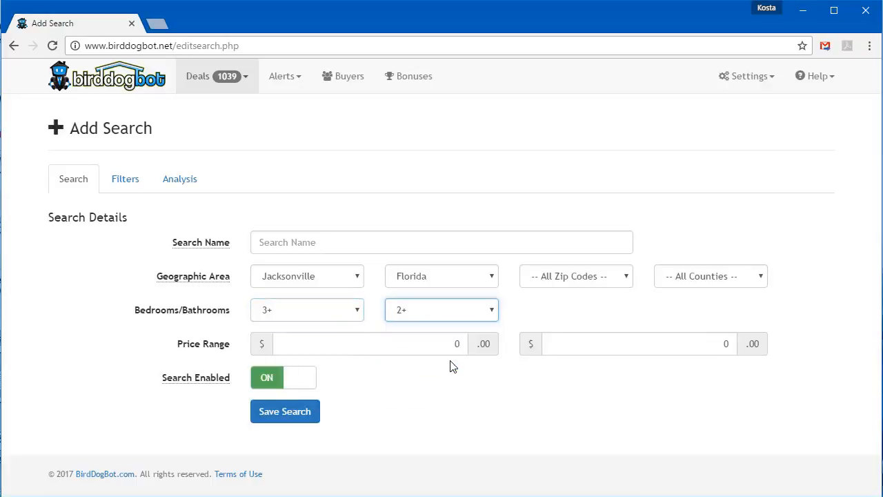
# - Set the search's price range from $25,000 to $150,000
pyautogui.click(443, 349)
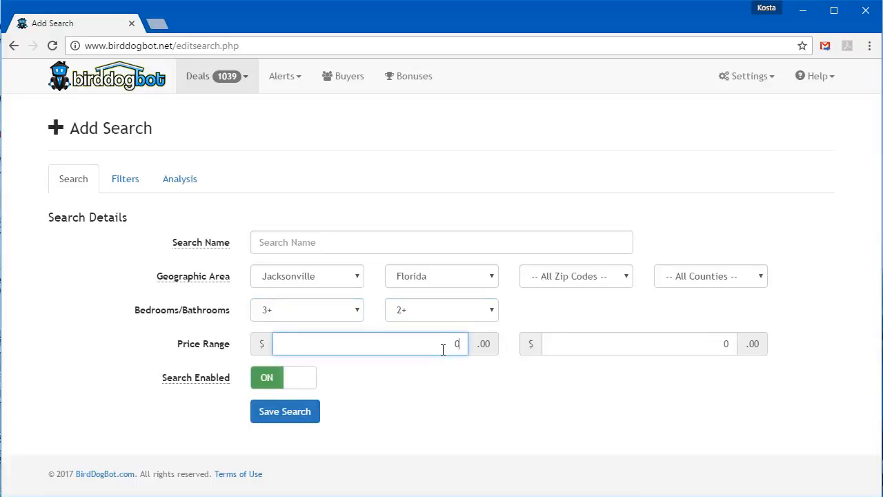
pyautogui.write('250000')
pyautogui.press('Tab')
pyautogui.write('150,')
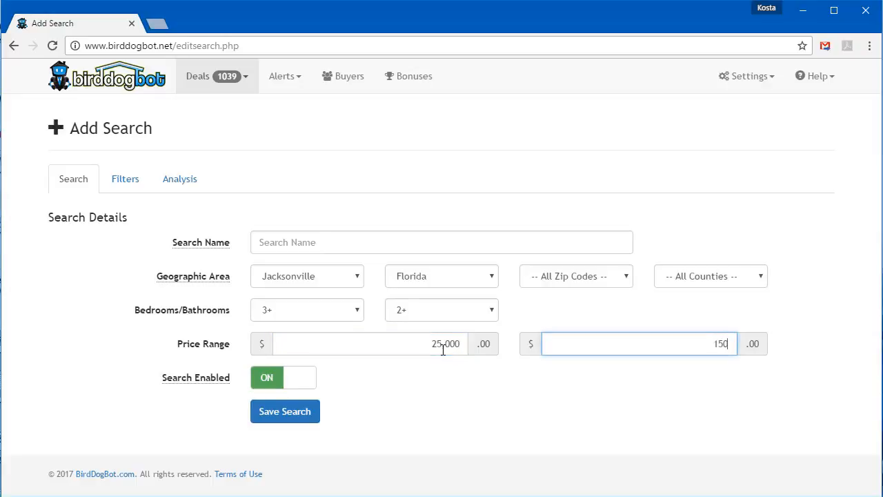
pyautogui.write('000')
# - Review the listing status and property type filters of the new search and open its analysis settings
pyautogui.click(118, 185)
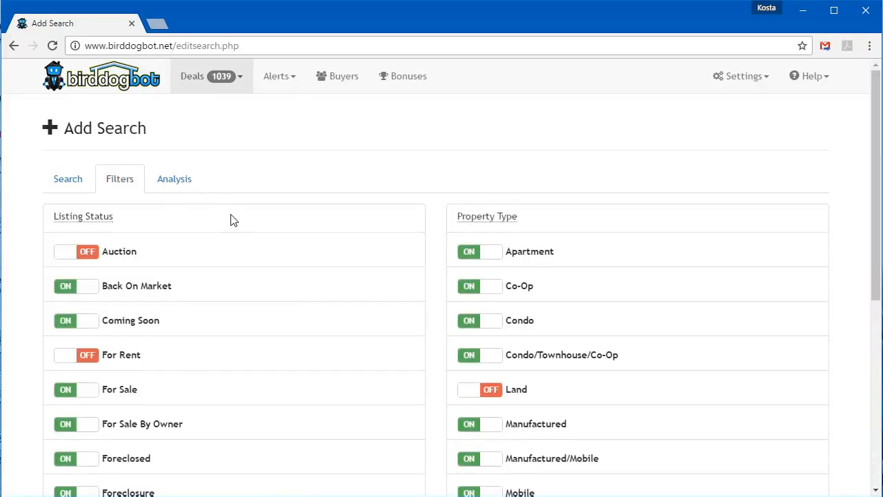
pyautogui.scroll(-2, 233, 221)
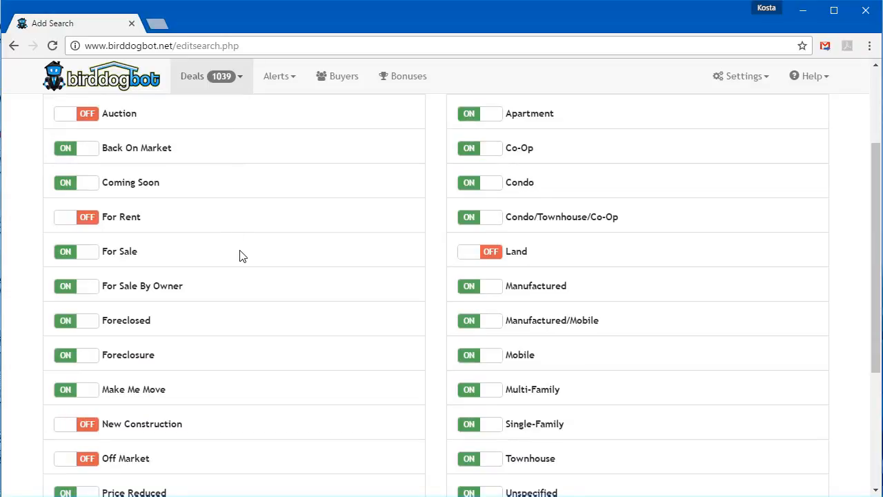
pyautogui.scroll(1, 240, 256)
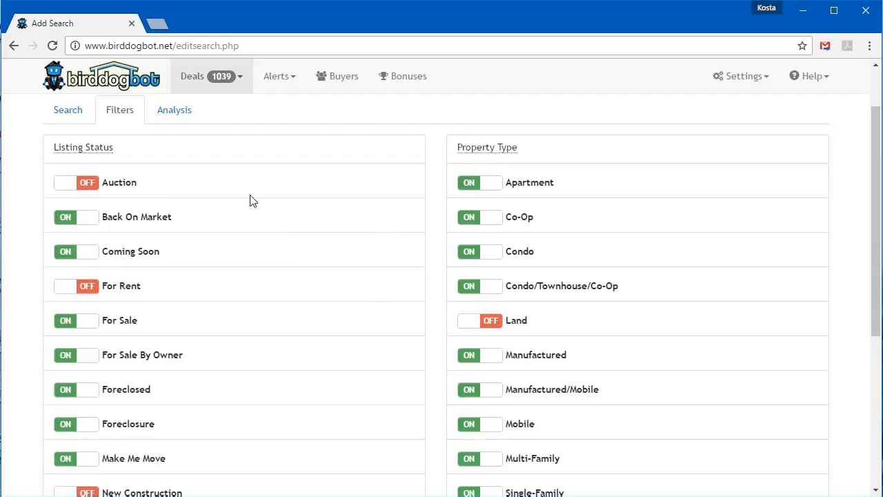
pyautogui.click(170, 109)
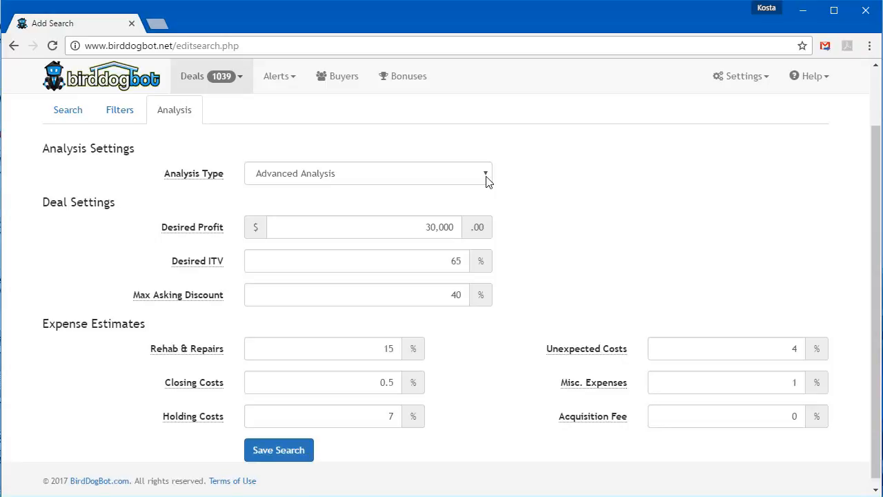
# - Switch the analysis type to Basic Analysis and back to Advanced Analysis to compare the settings each one offers
pyautogui.click(486, 179)
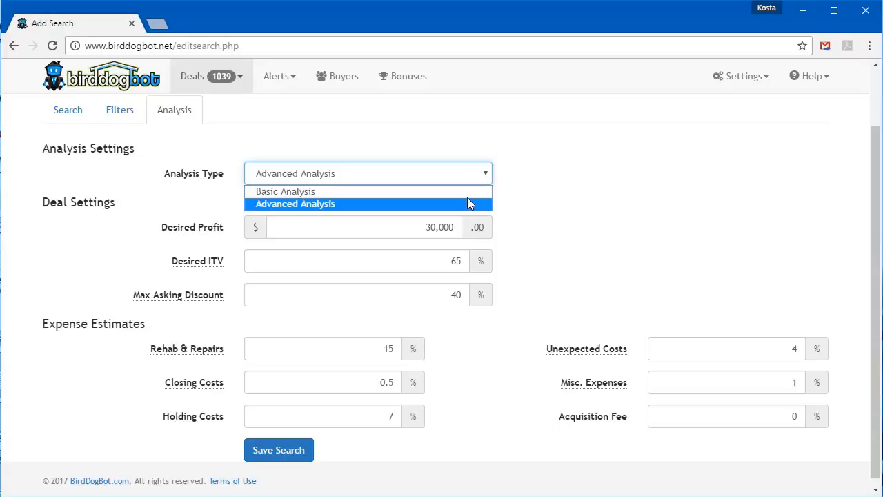
pyautogui.click(465, 193)
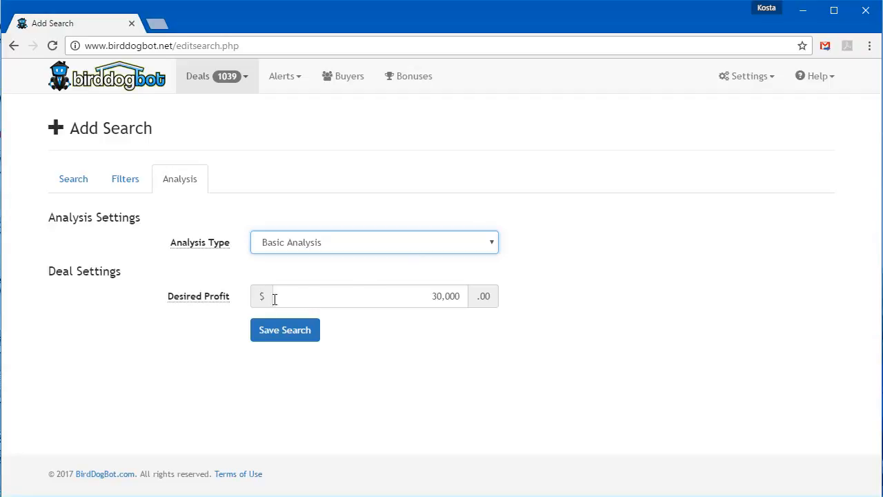
pyautogui.click(374, 296)
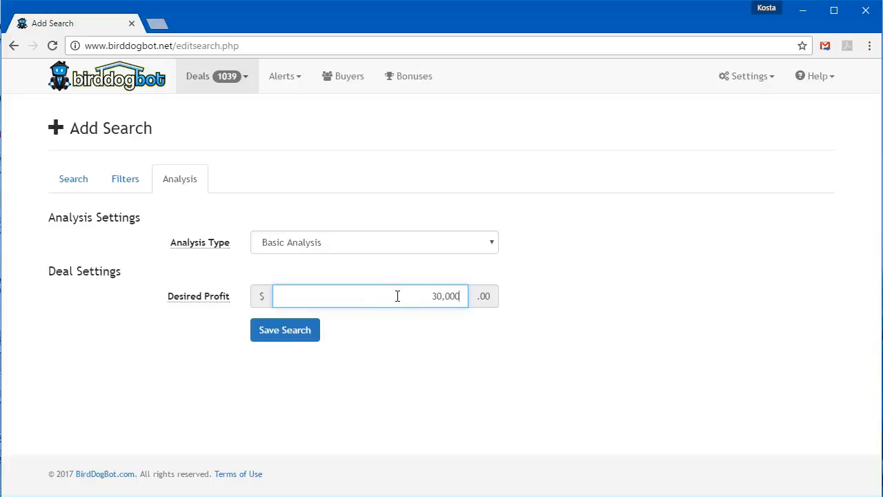
pyautogui.click(427, 245)
pyautogui.click(424, 269)
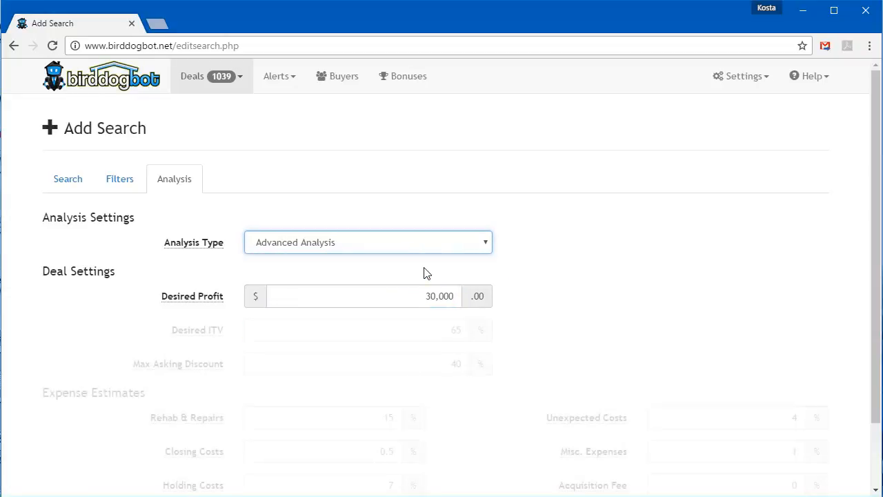
pyautogui.scroll(-1, 423, 273)
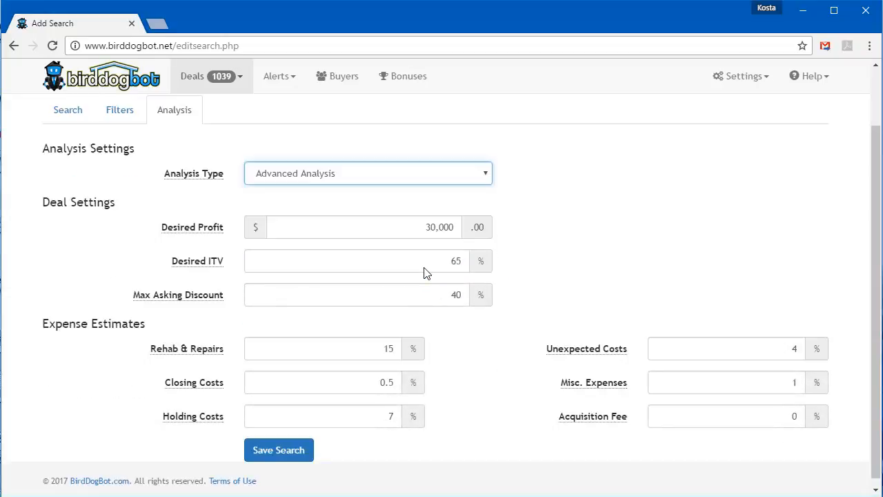
pyautogui.scroll(-1, 425, 269)
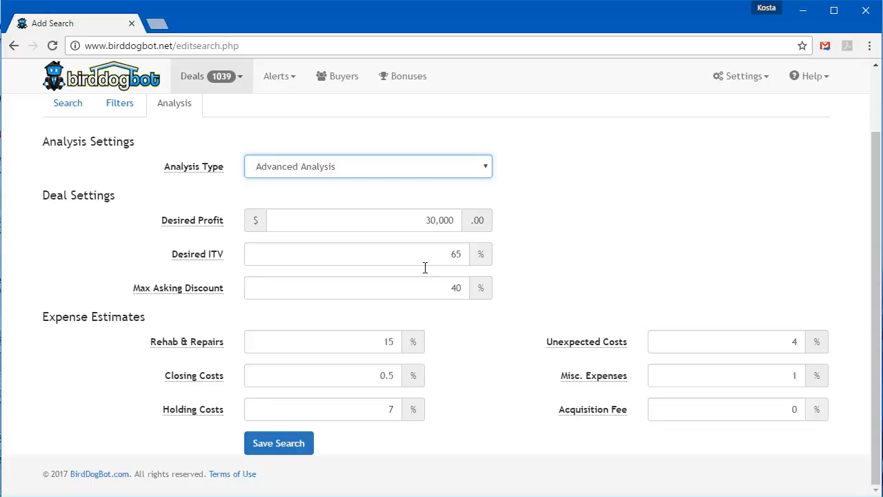
# - Choose Basic Analysis with a desired profit of $20,000 and save the search
pyautogui.click(444, 172)
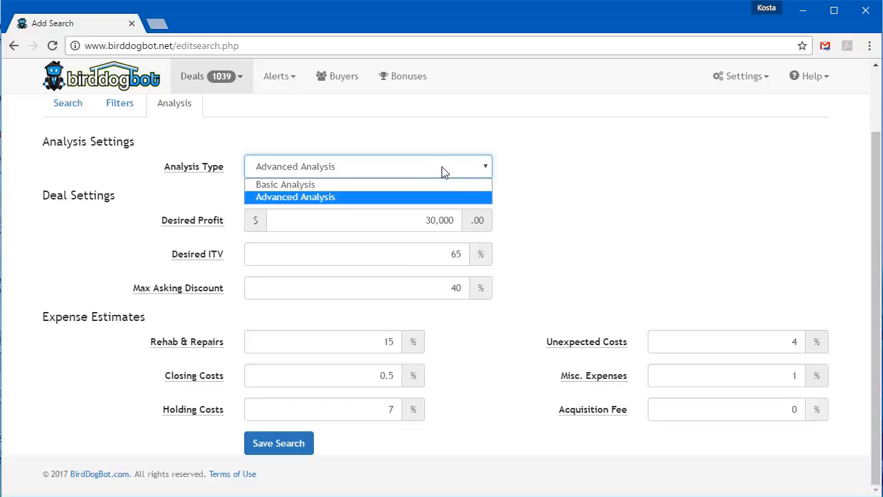
pyautogui.click(446, 185)
pyautogui.moveTo(428, 292); pyautogui.dragTo(461, 291)
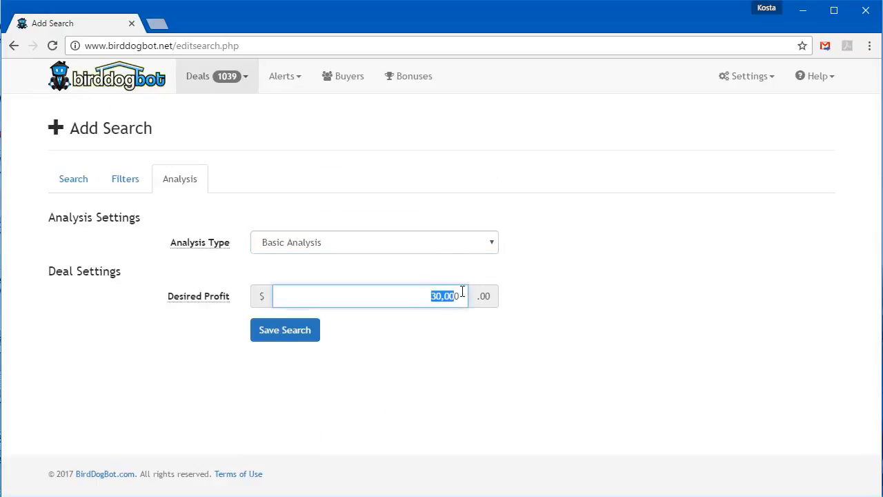
pyautogui.write('20000')
pyautogui.click(286, 331)
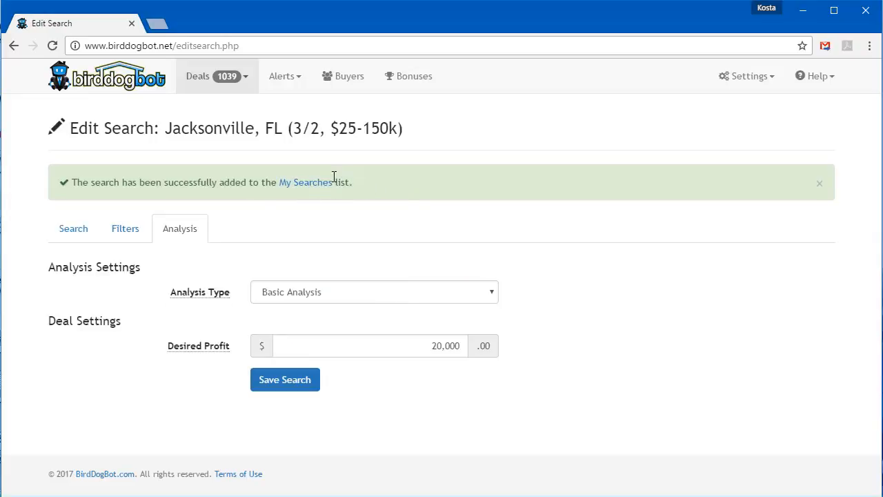
# - Open the saved searches list, select all four search projects and run them together
pyautogui.click(306, 183)
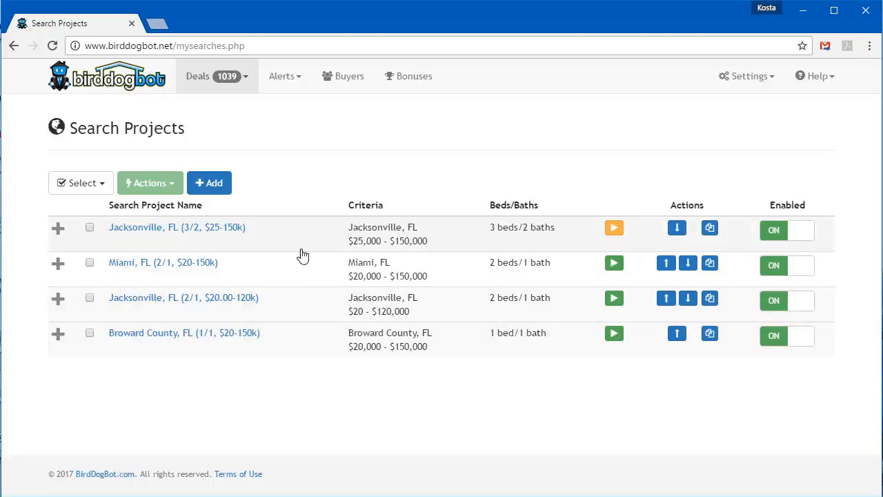
pyautogui.click(90, 228)
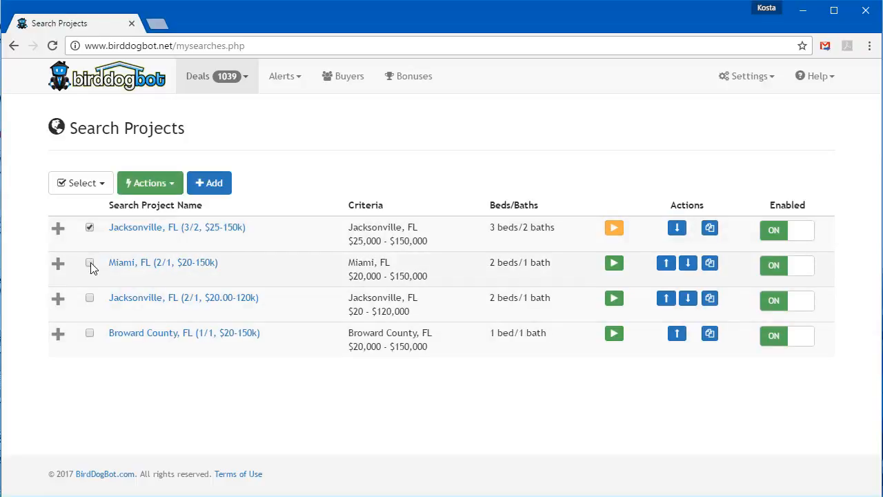
pyautogui.click(90, 263)
pyautogui.click(90, 299)
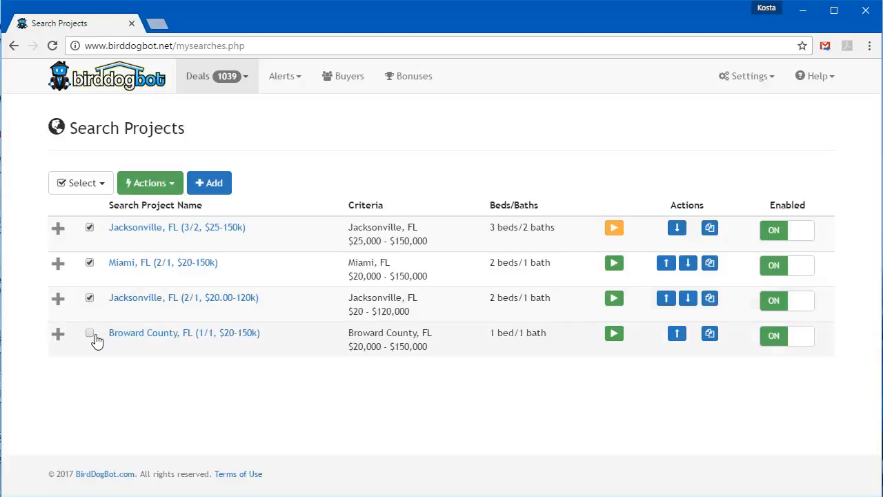
pyautogui.click(90, 333)
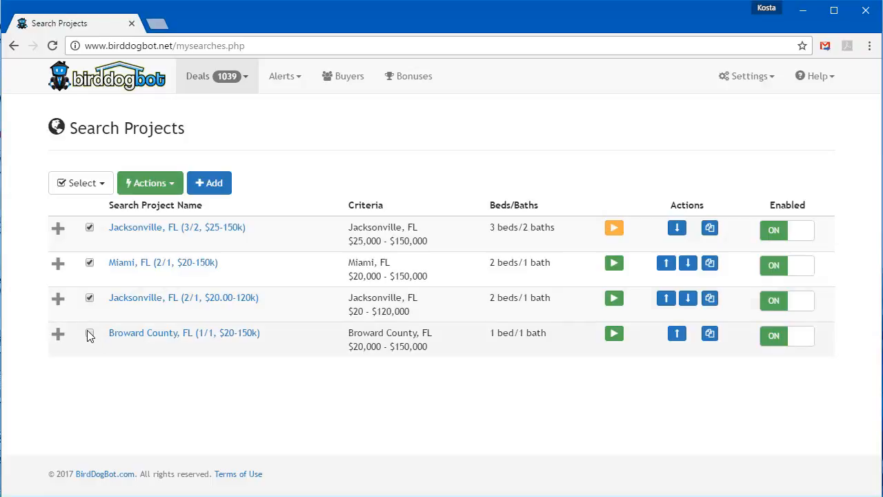
pyautogui.click(151, 186)
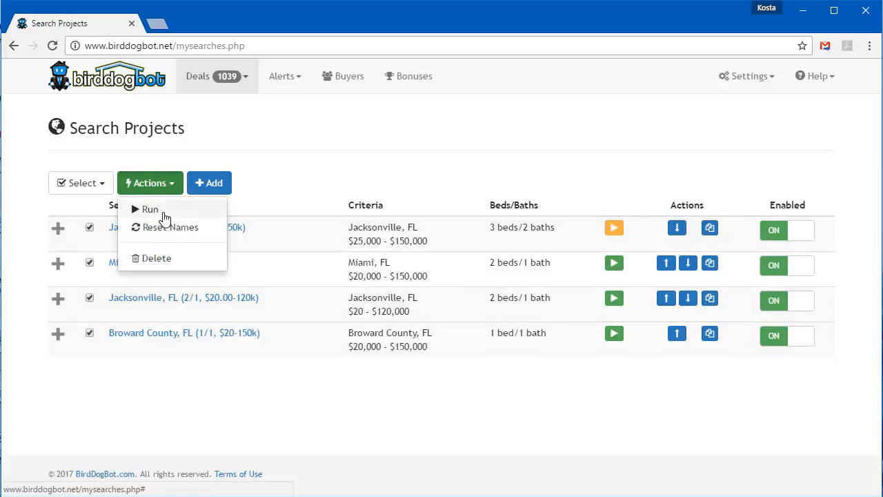
pyautogui.click(163, 213)
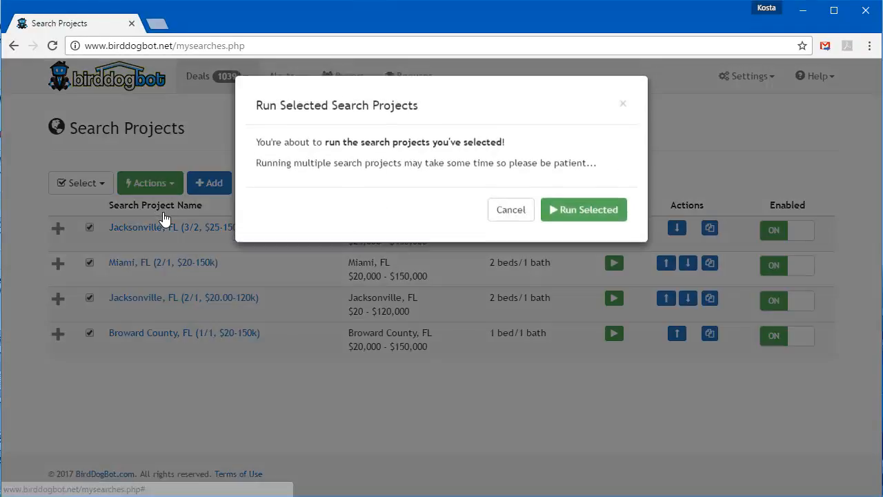
pyautogui.click(577, 216)
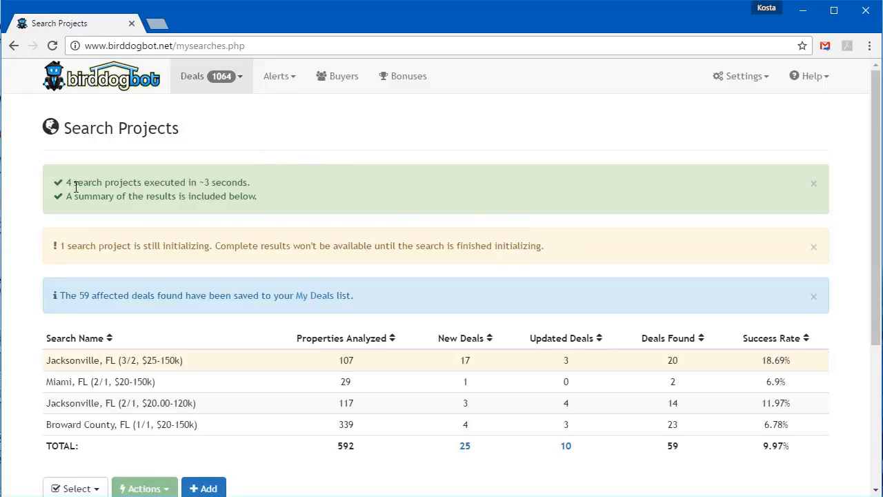
# - Review the execution summary and the per-search results table of the completed run
pyautogui.moveTo(61, 185); pyautogui.dragTo(111, 182)
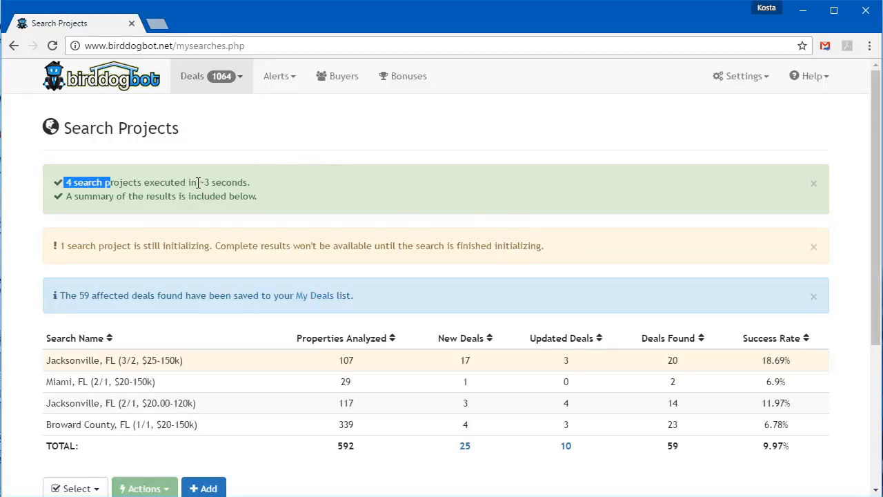
pyautogui.moveTo(198, 183); pyautogui.dragTo(224, 182)
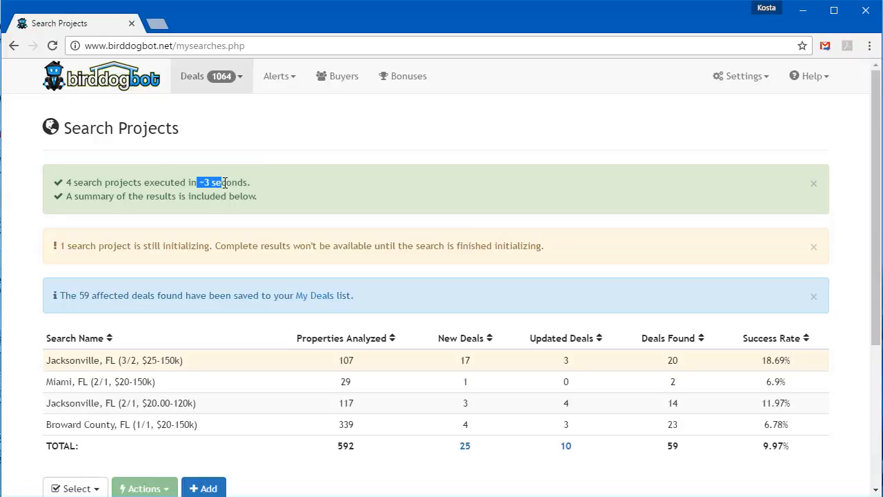
pyautogui.click(224, 182)
pyautogui.scroll(-2, 90, 290)
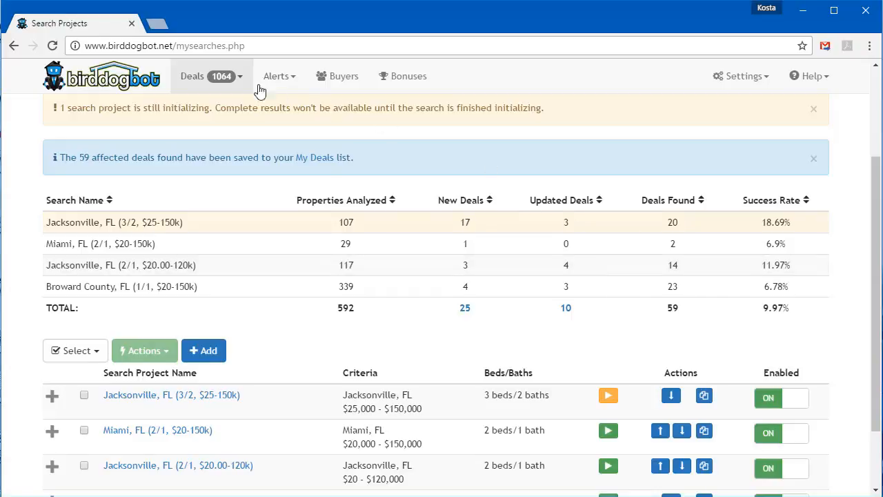
# - Look through the full list of deals and open the details of the first one, a Fort Lauderdale condo
pyautogui.click(214, 80)
pyautogui.click(206, 107)
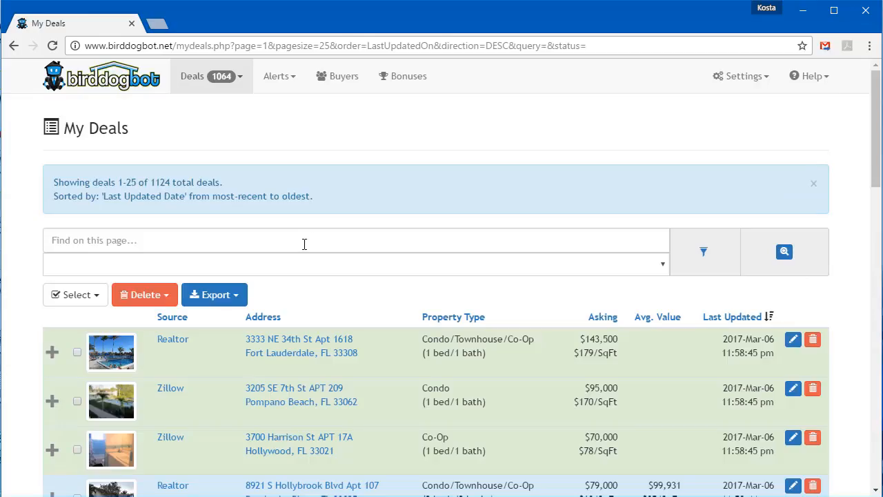
pyautogui.scroll(-3, 303, 243)
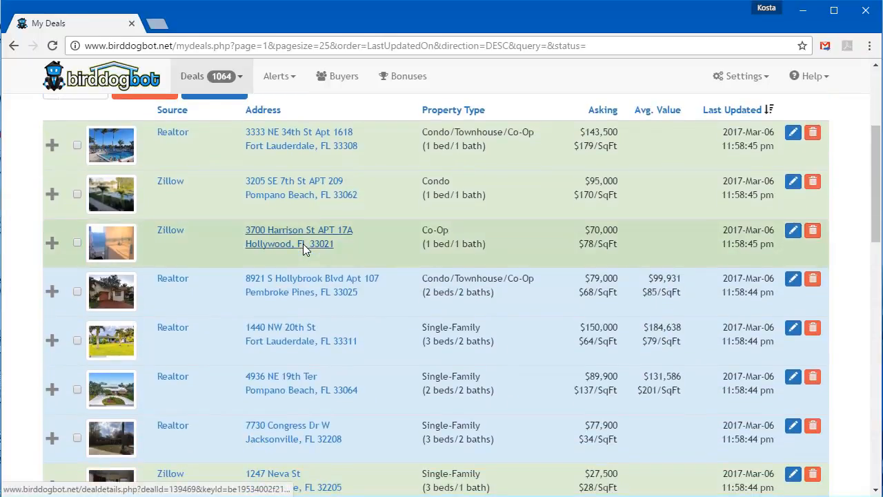
pyautogui.scroll(-1, 306, 246)
pyautogui.scroll(3, 305, 248)
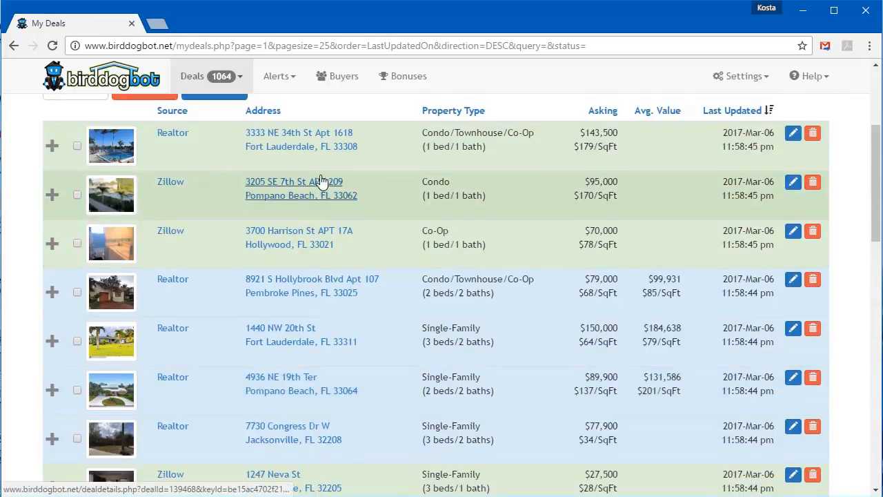
pyautogui.click(317, 181)
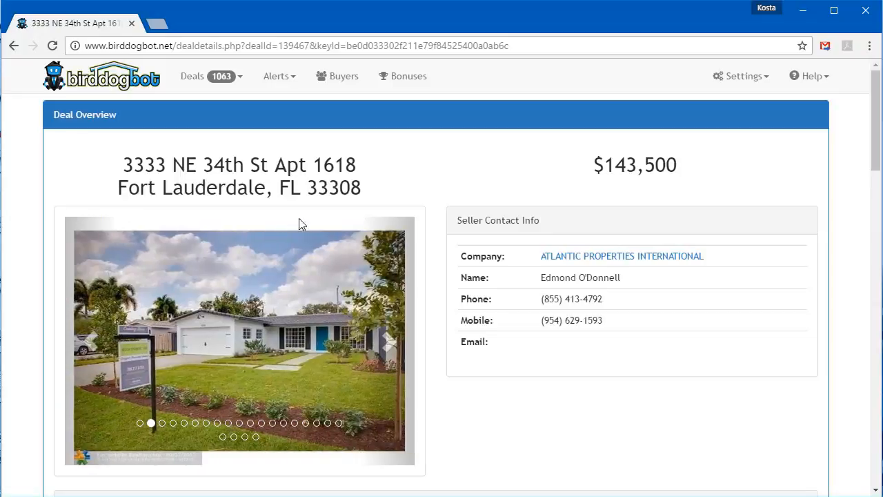
# - Review the deal's property research, business plan and history, and return to the search projects
pyautogui.scroll(-12, 350, 247)
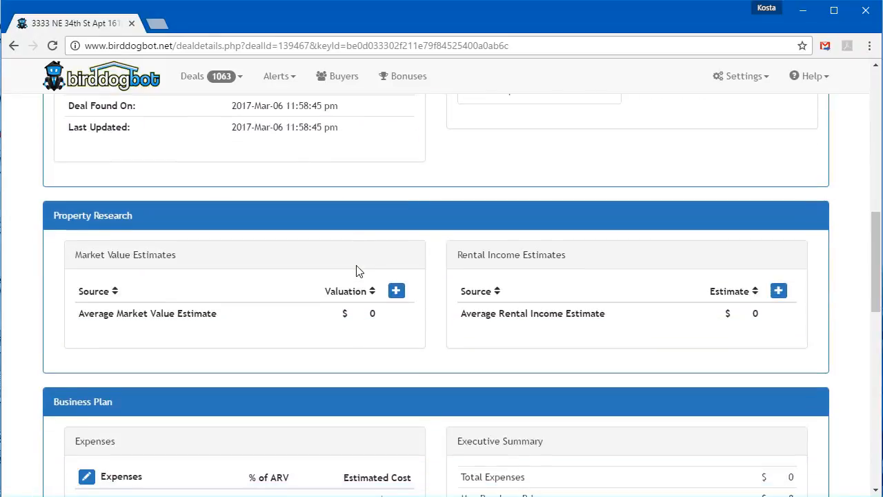
pyautogui.scroll(-3, 356, 270)
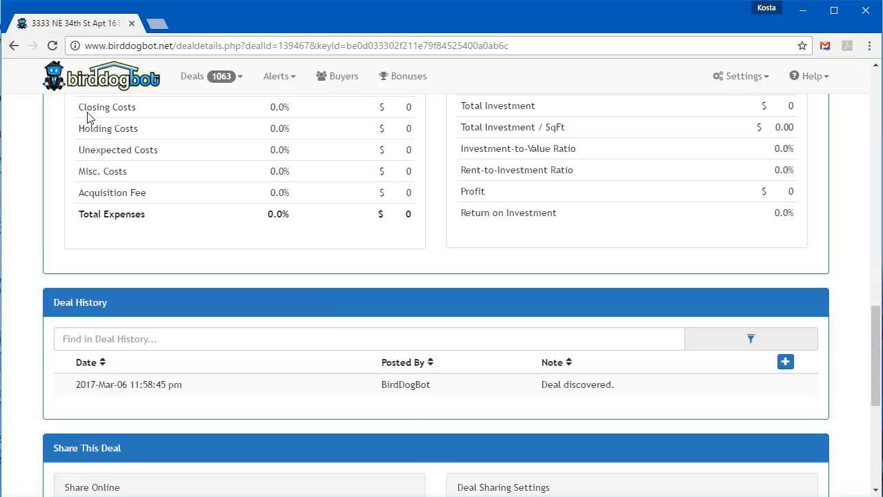
pyautogui.scroll(3, 198, 148)
pyautogui.click(199, 76)
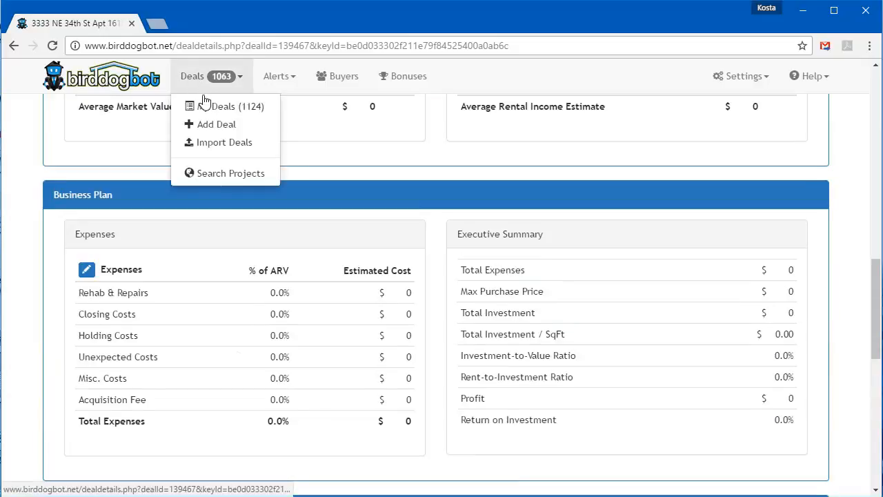
pyautogui.click(233, 174)
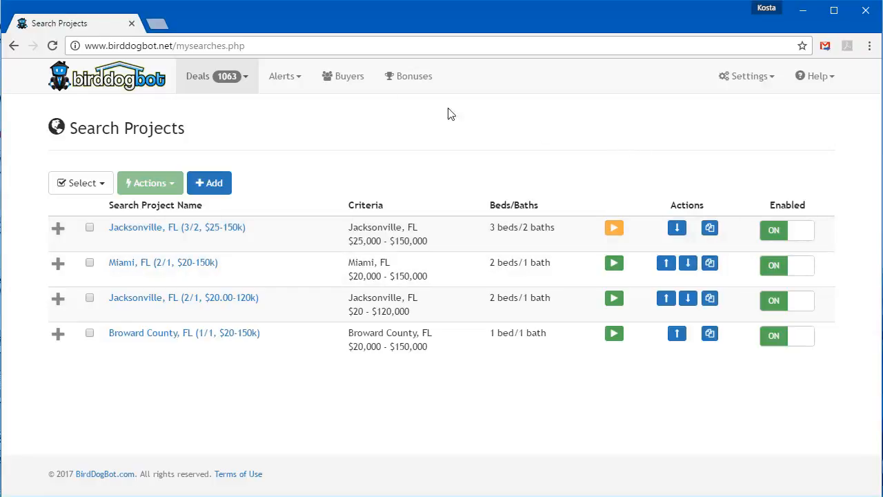
# - Open the alert projects list and start adding a new alert project
pyautogui.click(283, 82)
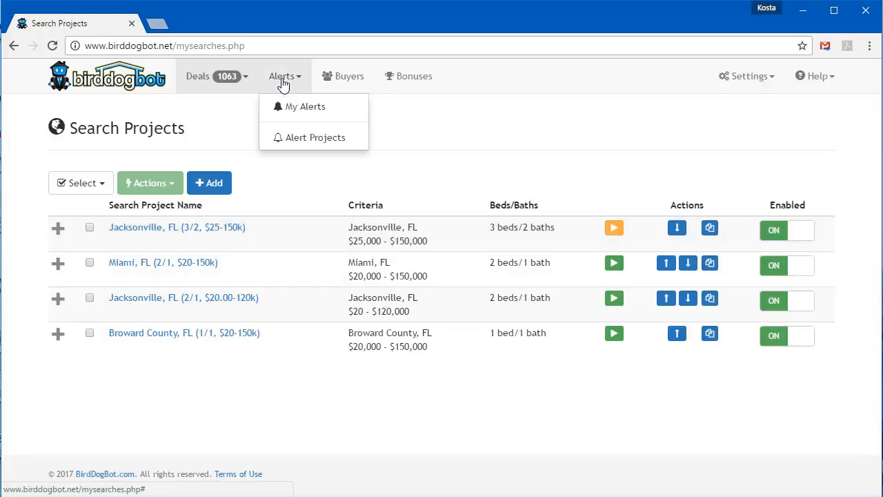
pyautogui.click(313, 140)
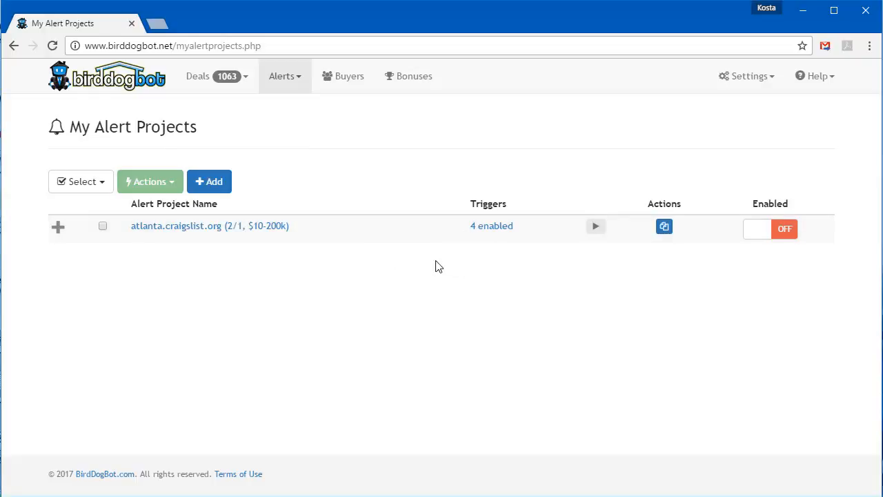
pyautogui.click(209, 181)
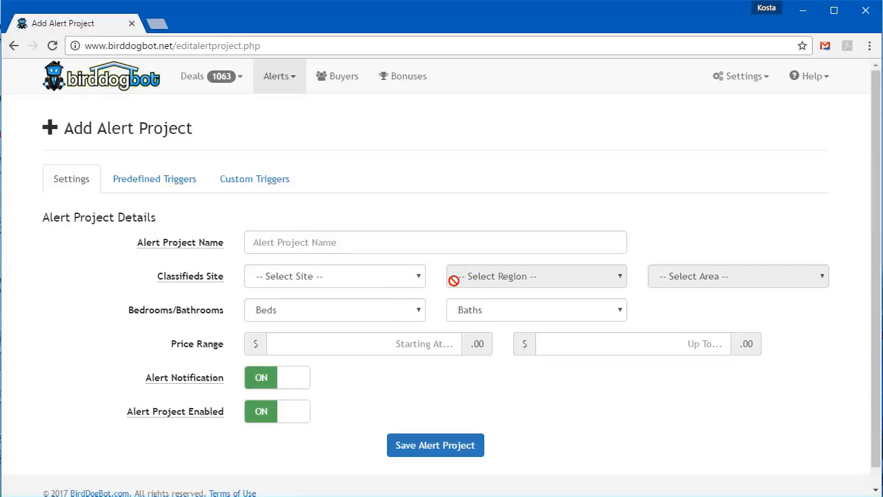
# - Set the alert project's classifieds site to Craigslist, with region United States - Florida and area jacksonville
pyautogui.click(416, 278)
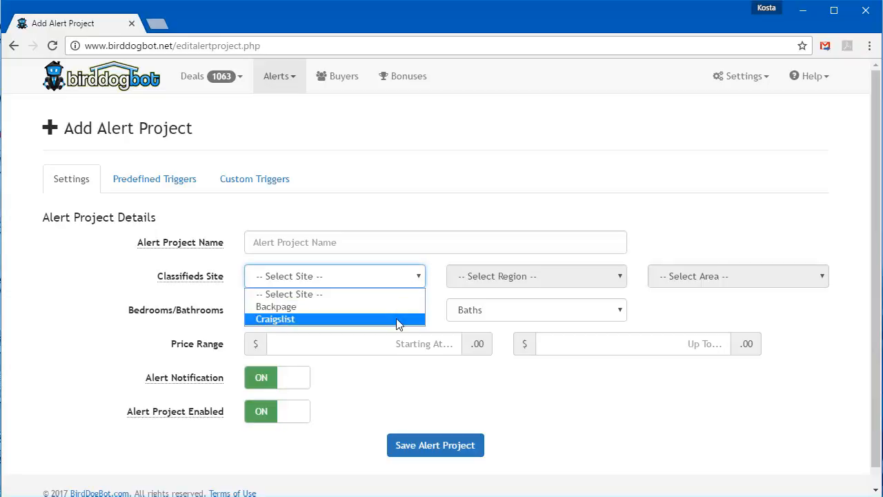
pyautogui.click(396, 319)
pyautogui.click(623, 280)
pyautogui.moveTo(624, 328); pyautogui.dragTo(621, 390)
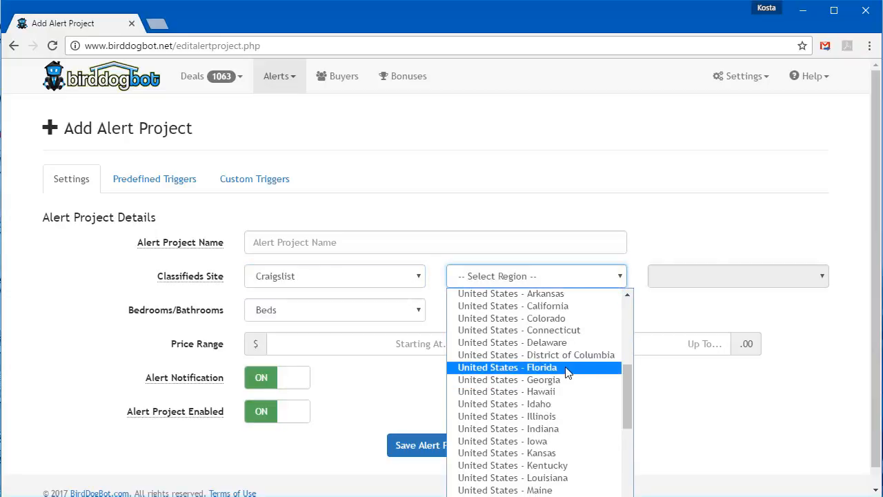
pyautogui.click(570, 368)
pyautogui.click(823, 278)
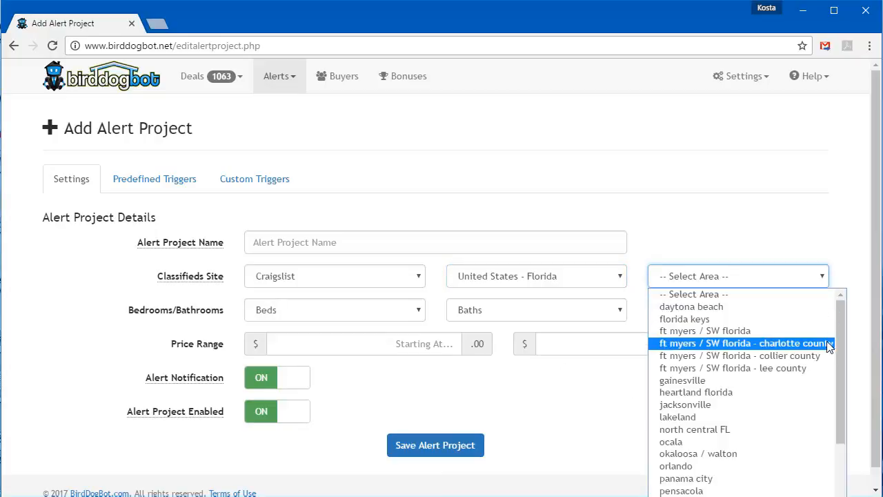
pyautogui.click(724, 405)
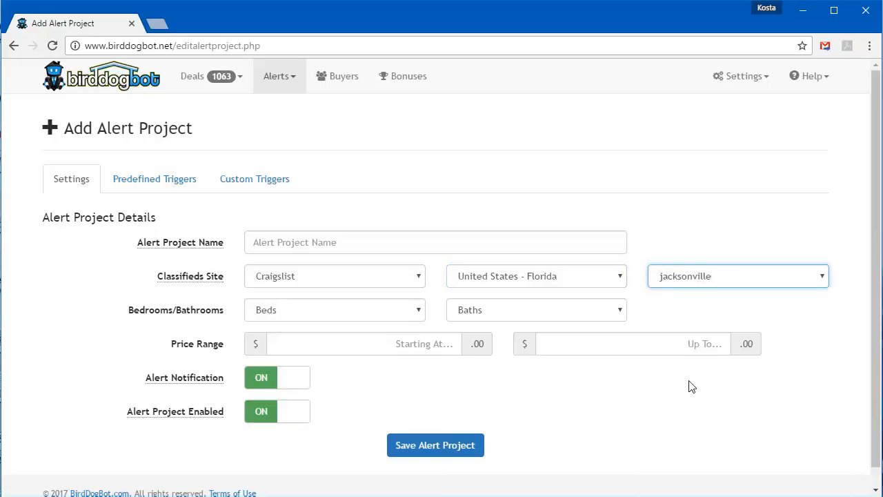
# - Set the alert project's minimum rooms to 2+ bedrooms and 1+ bathrooms
pyautogui.click(417, 311)
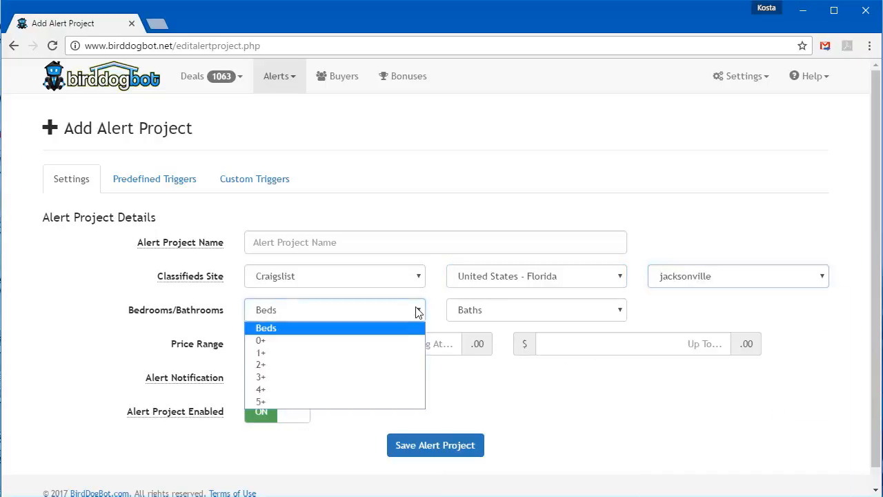
pyautogui.click(403, 364)
pyautogui.click(545, 314)
pyautogui.click(556, 353)
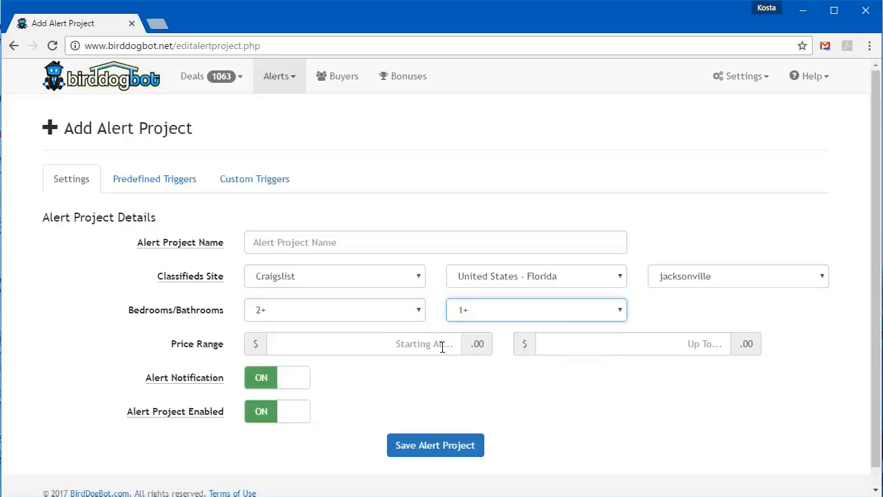
# - Set the alert project's price range from $25,000 to $150,000
pyautogui.click(420, 343)
pyautogui.write('0')
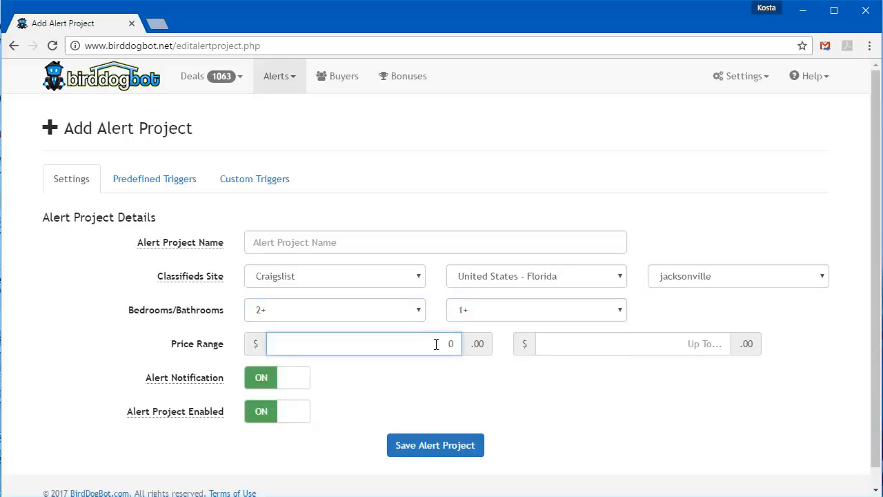
pyautogui.write('25000')
pyautogui.press('Tab')
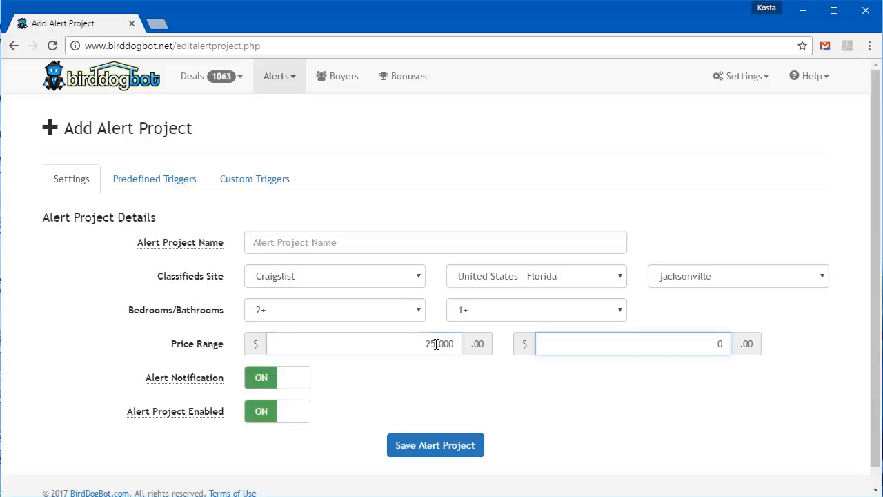
pyautogui.write('1500000')
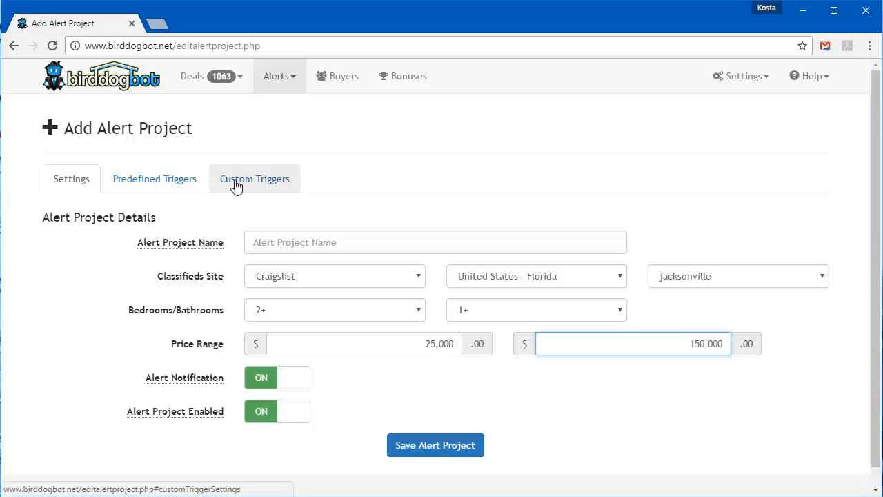
# - Enable the predefined repair post triggers Fix & Flip, Major Work, Minor Work and Unfinished Properties
pyautogui.click(167, 186)
pyautogui.scroll(-1, 352, 271)
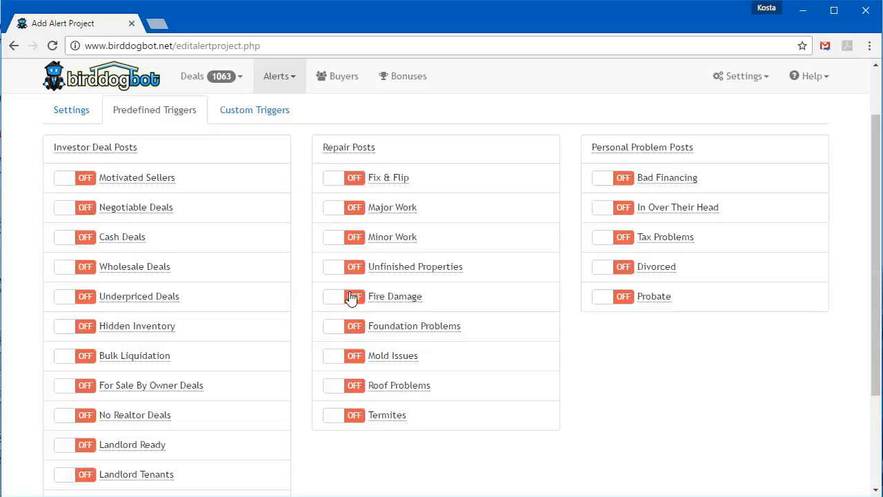
pyautogui.click(334, 184)
pyautogui.click(333, 208)
pyautogui.click(335, 242)
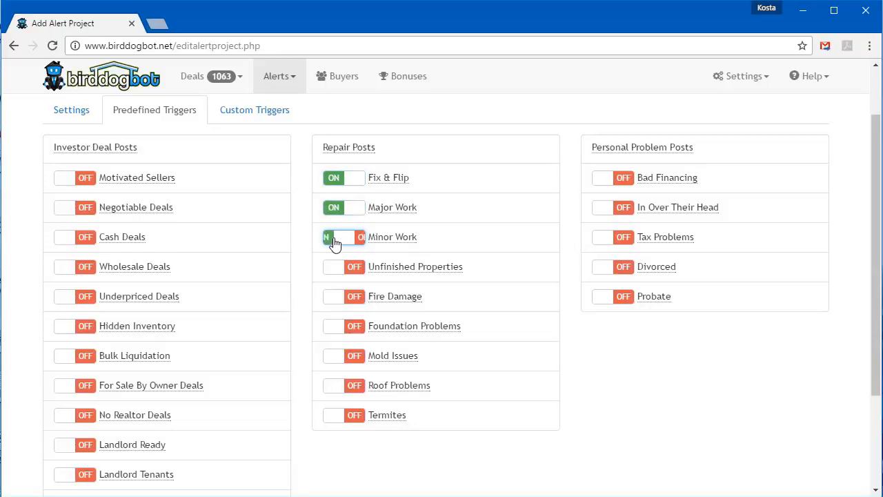
pyautogui.click(333, 273)
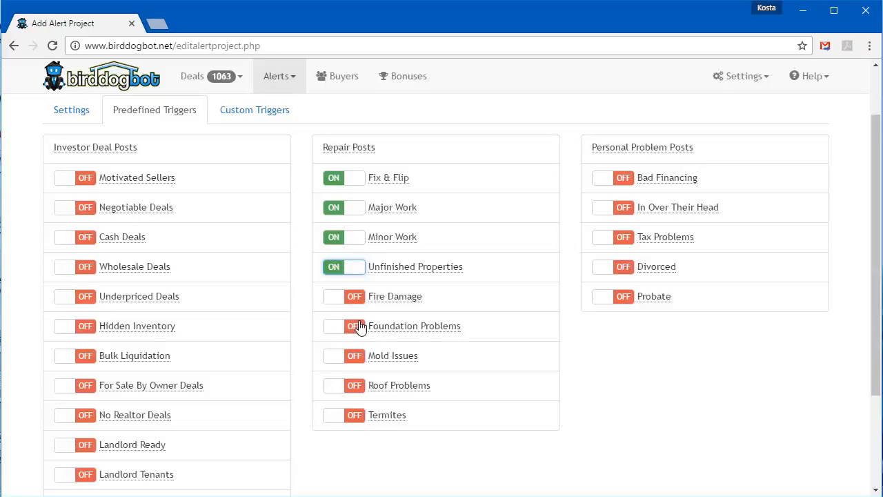
# - Look over the blank custom trigger name and keyword fields, and save the alert project without a custom trigger
pyautogui.click(243, 117)
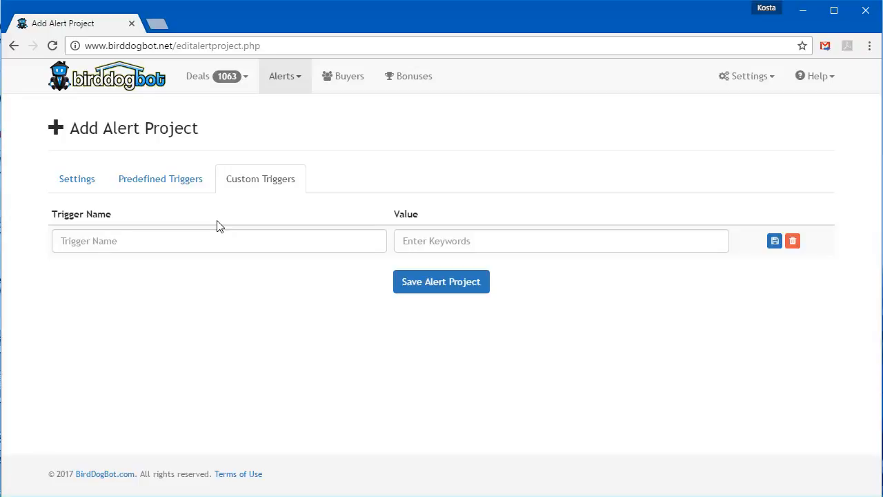
pyautogui.click(199, 241)
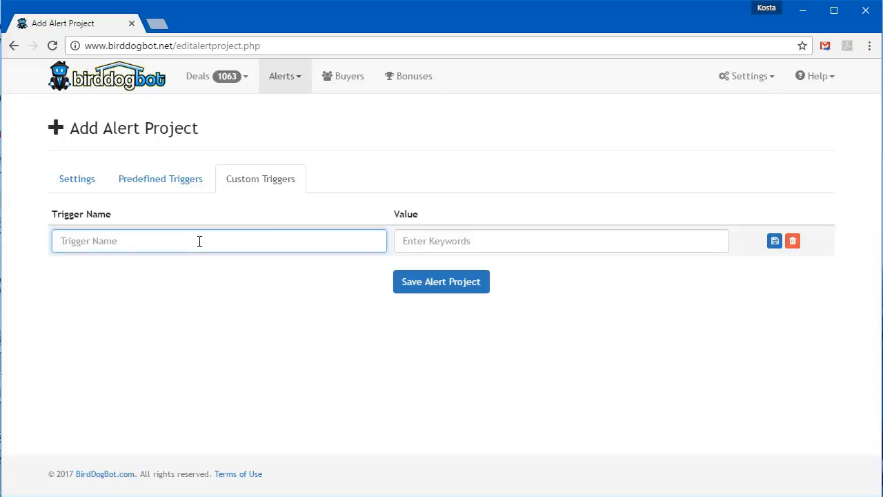
pyautogui.click(433, 240)
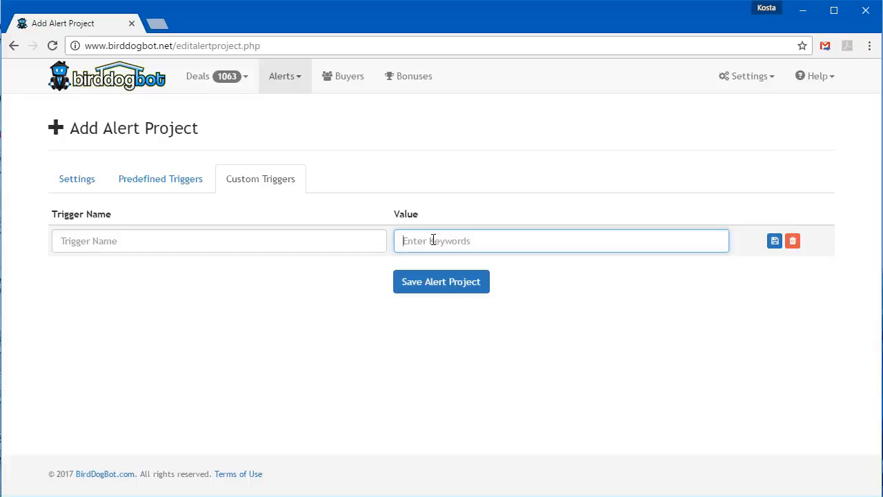
pyautogui.click(439, 288)
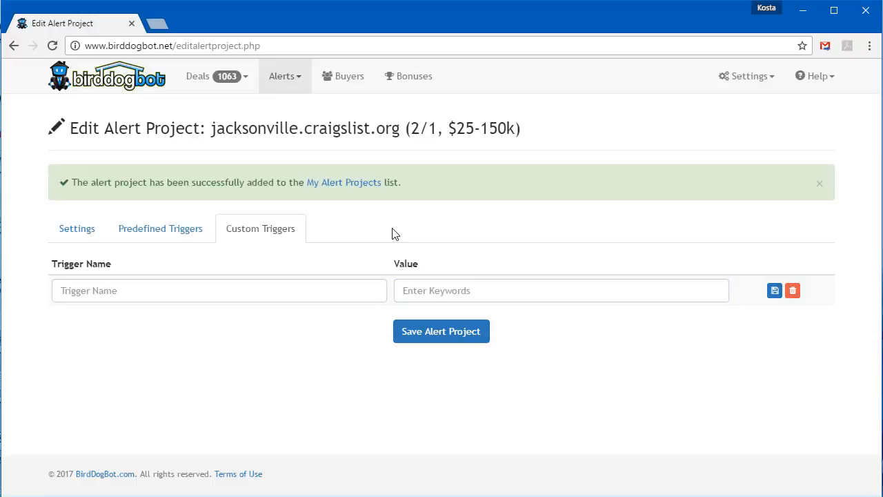
# - Run the jacksonville.craigslist.org (2/1, $25-150k) project from the list of alert projects
pyautogui.click(342, 188)
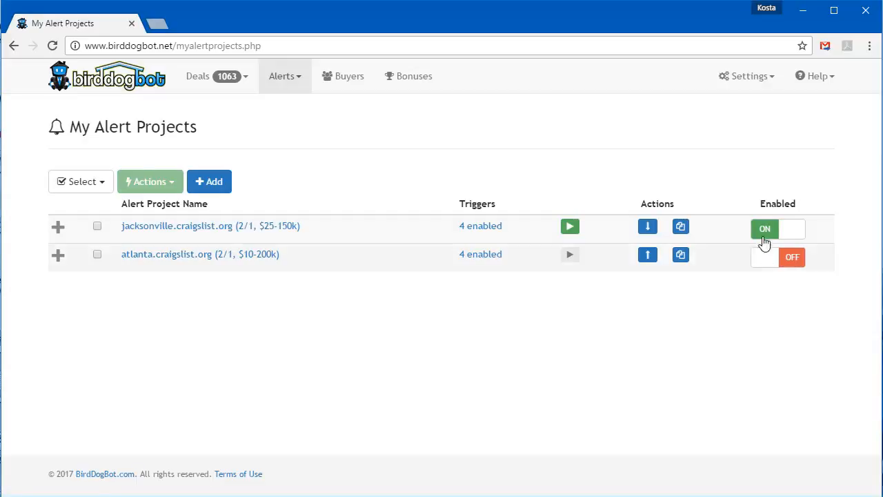
pyautogui.click(567, 231)
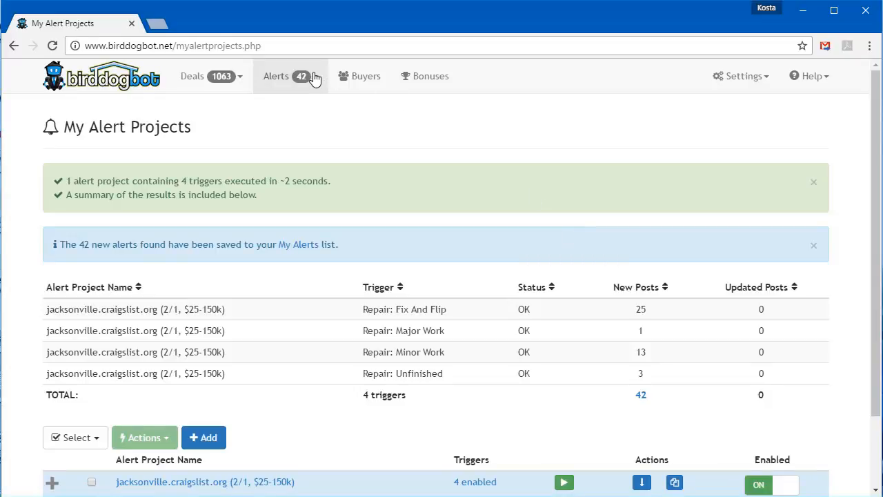
# - Review the found alerts, view the original Craigslist post for Jacksonville FL Private Lending Opportunity, and return to the alerts list
pyautogui.click(294, 80)
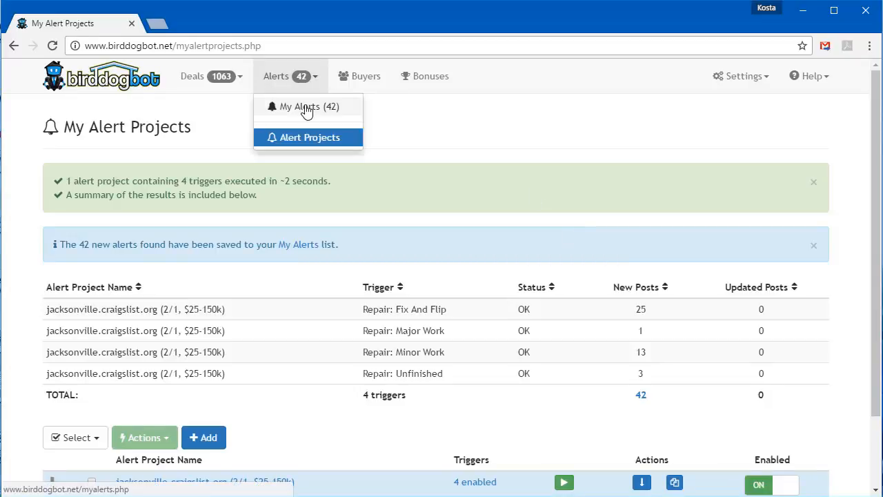
pyautogui.click(307, 109)
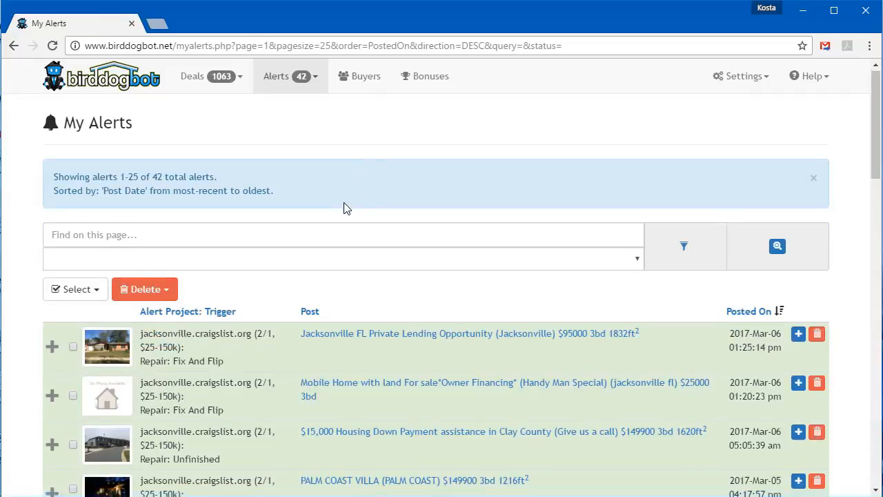
pyautogui.scroll(-3, 345, 207)
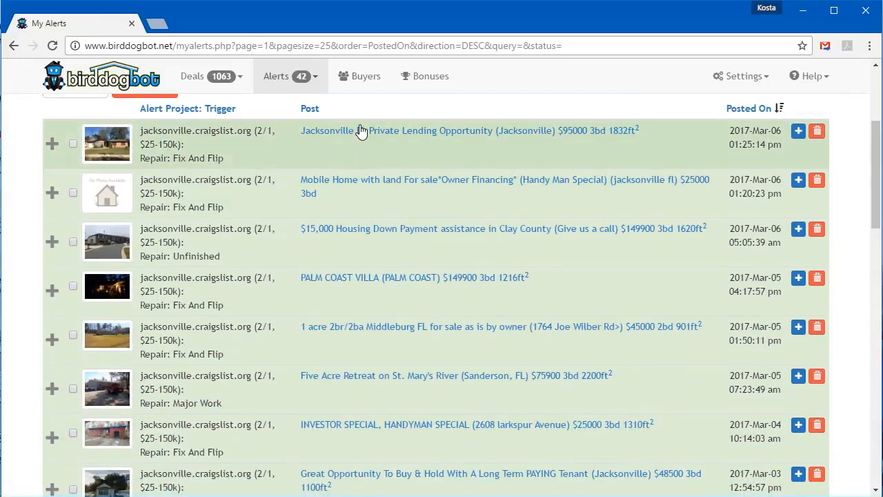
pyautogui.click(364, 131)
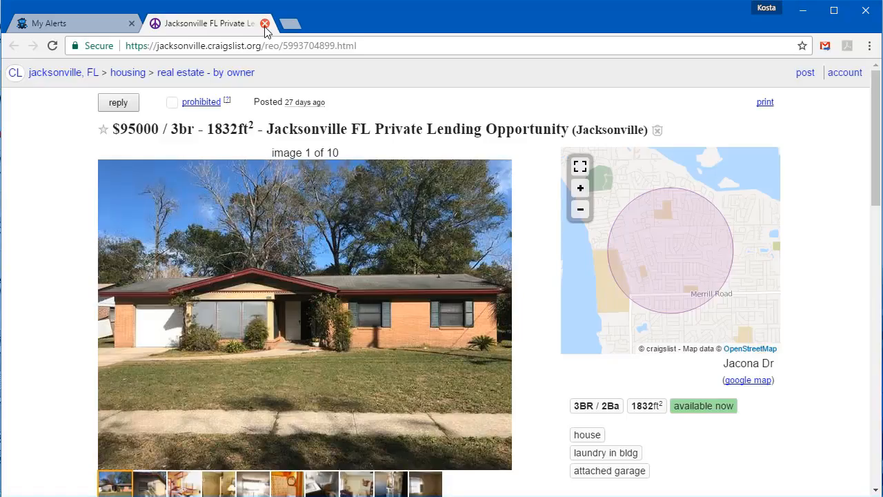
pyautogui.click(264, 24)
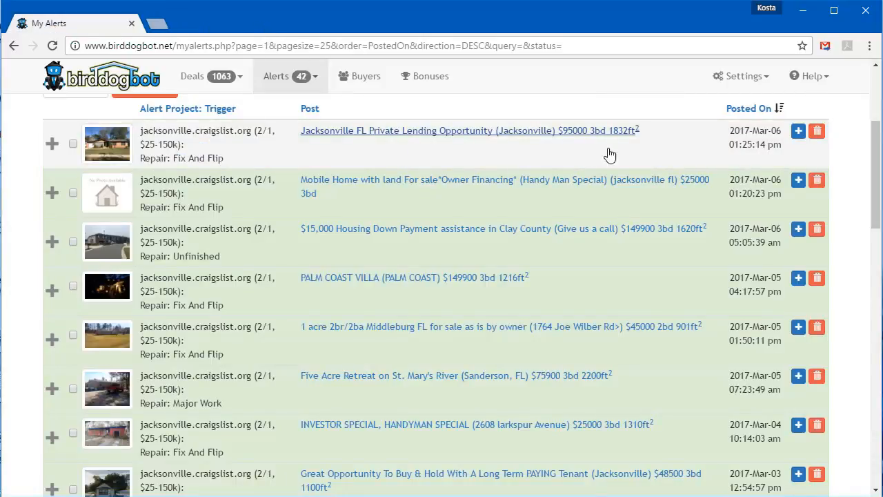